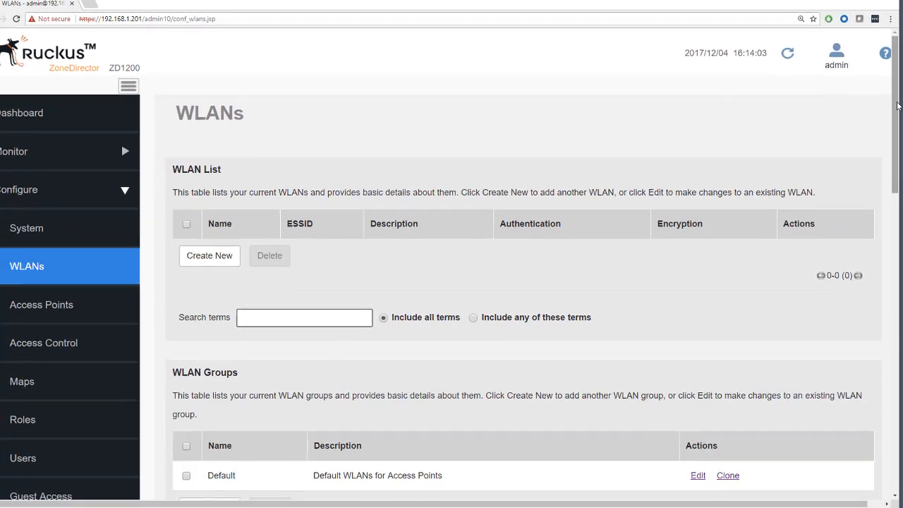
Scroll down to the WLAN List and start a new WLAN with Create New.
scroll(895, 25, down, 5)
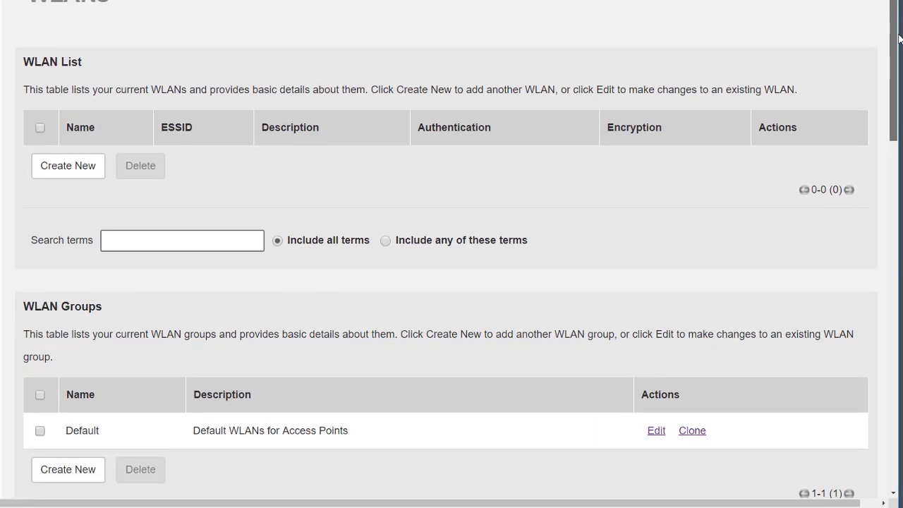
scroll(895, 168, down, 5)
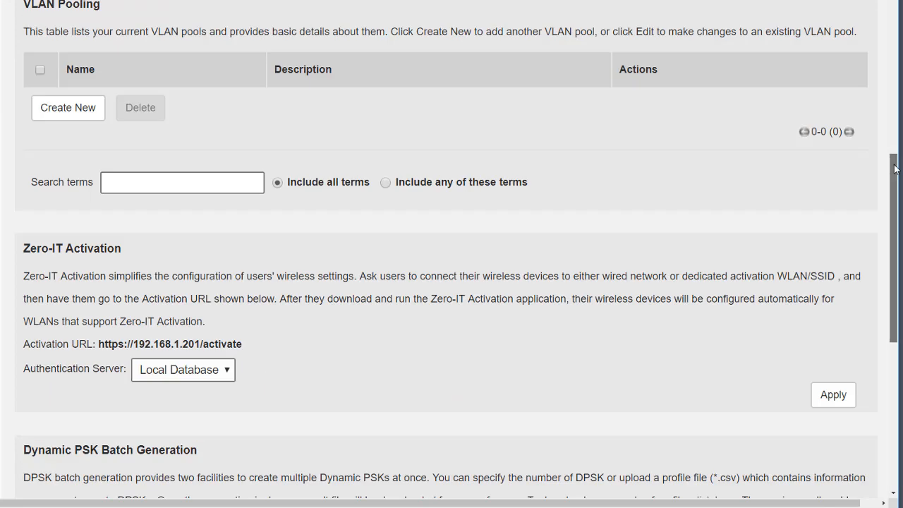
drag(895, 168, 893, 317)
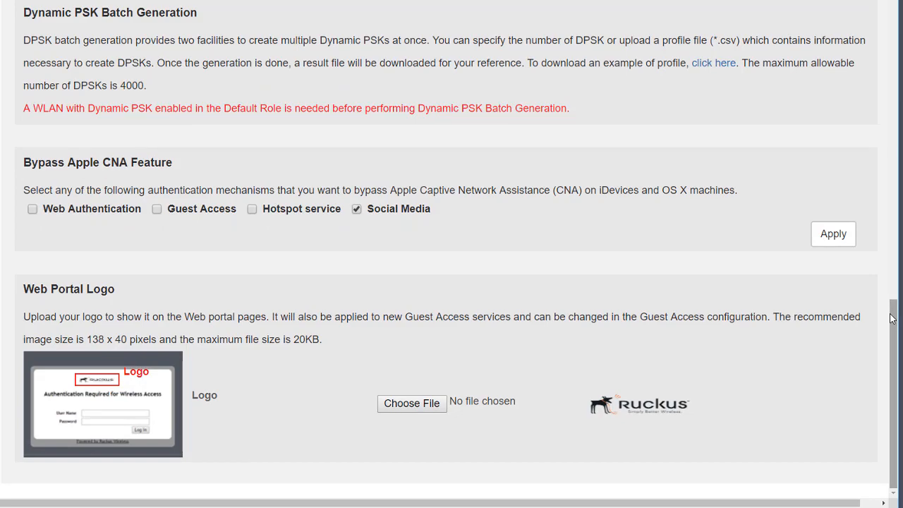
drag(894, 322, 894, 0)
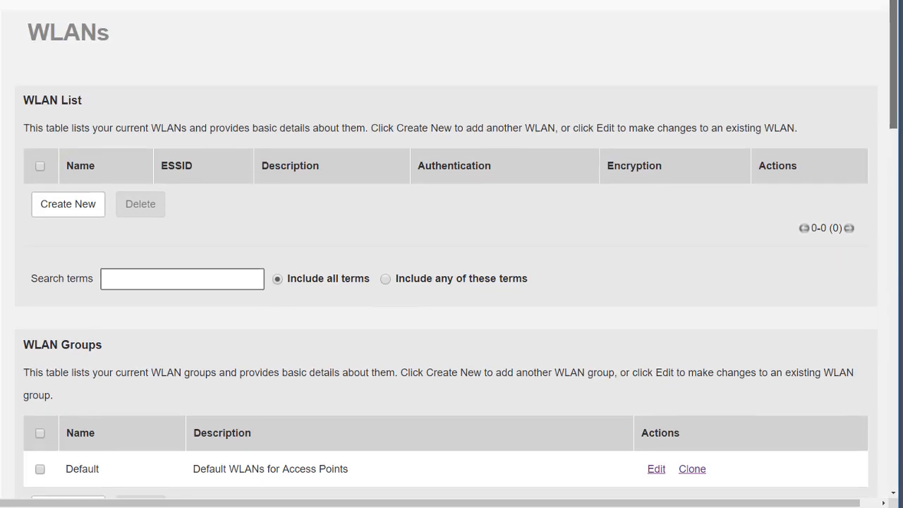
click(63, 205)
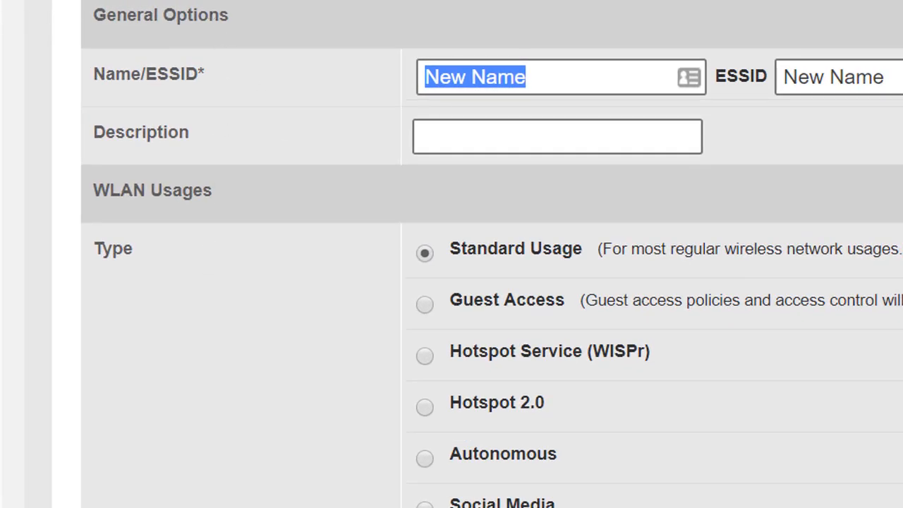
Review the new WLAN form's defaults, named New Name with Standard Usage type.
scroll(492, 258, down, 6)
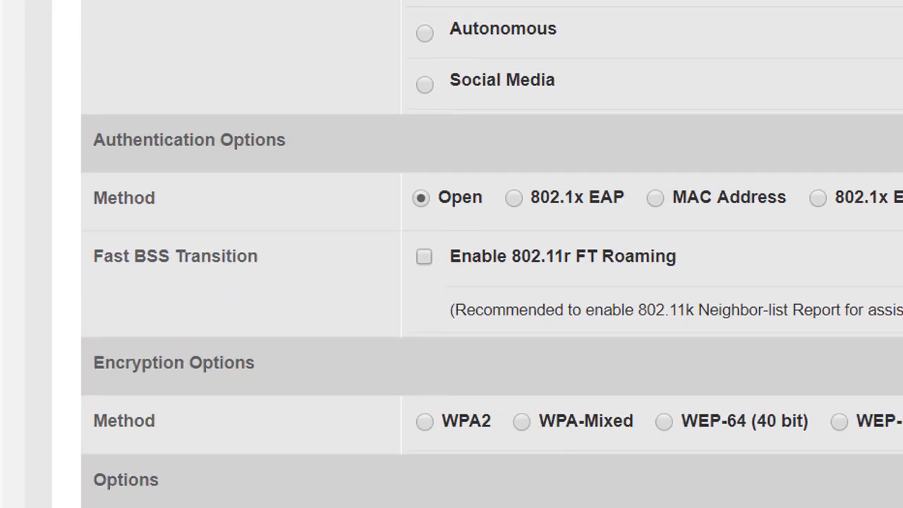
scroll(492, 282, down, 11)
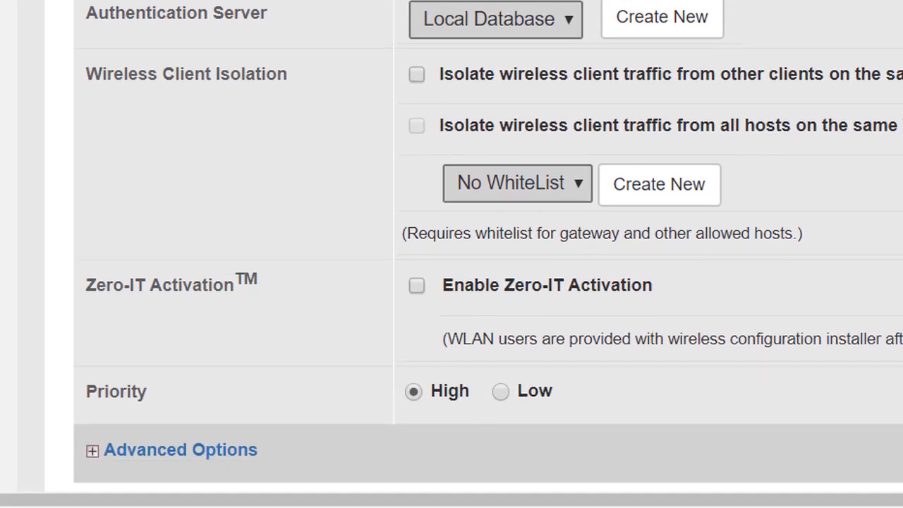
scroll(451, 247, down, 1)
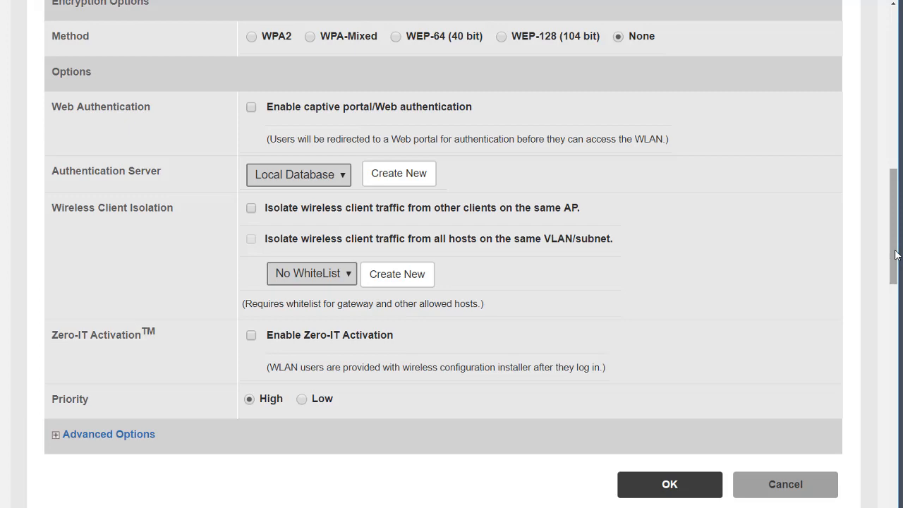
scroll(896, 254, up, 8)
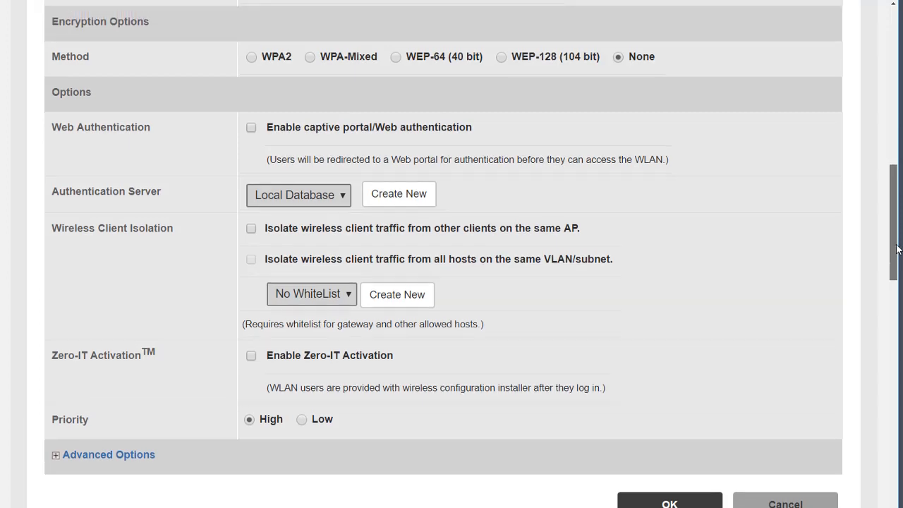
scroll(451, 254, up, 2)
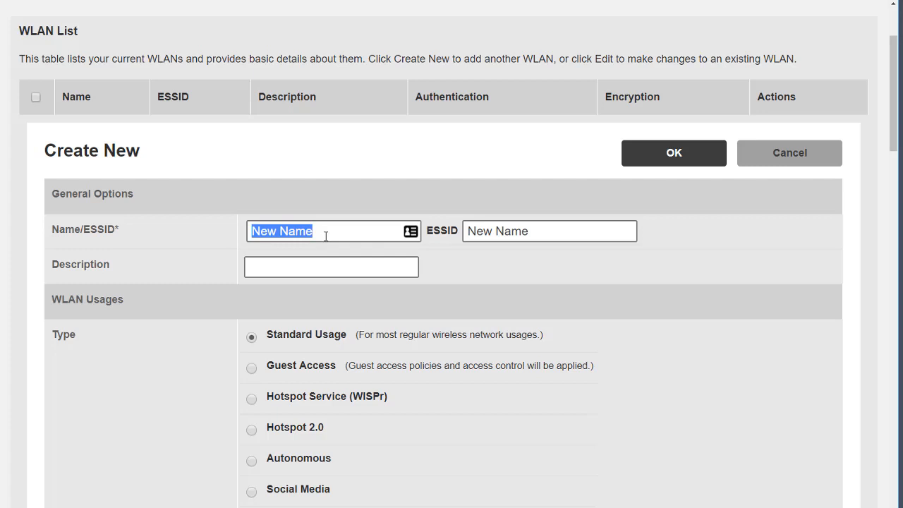
drag(894, 133, 891, 182)
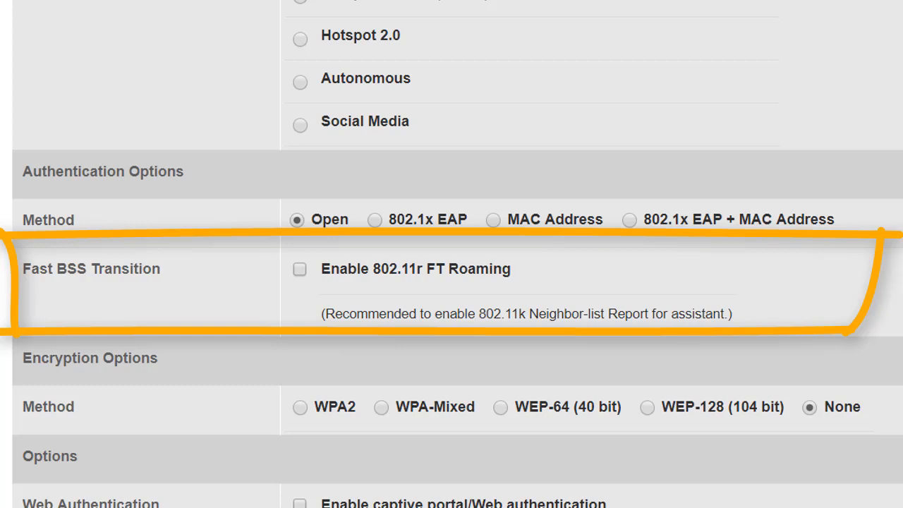
scroll(452, 263, down, 4)
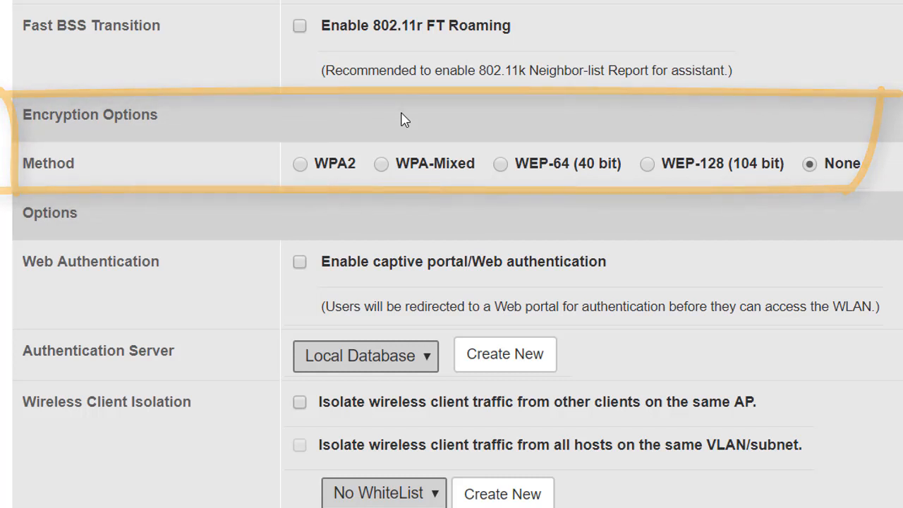
scroll(401, 120, down, 2)
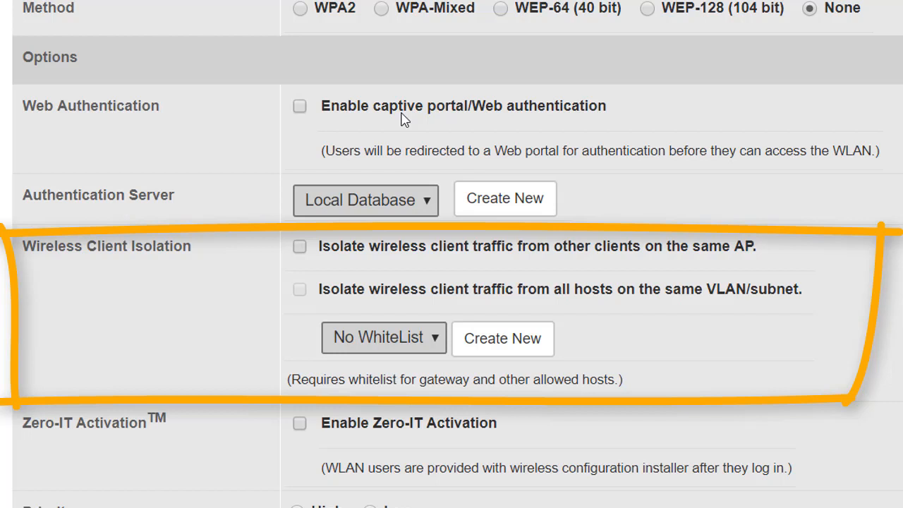
scroll(401, 120, down, 2)
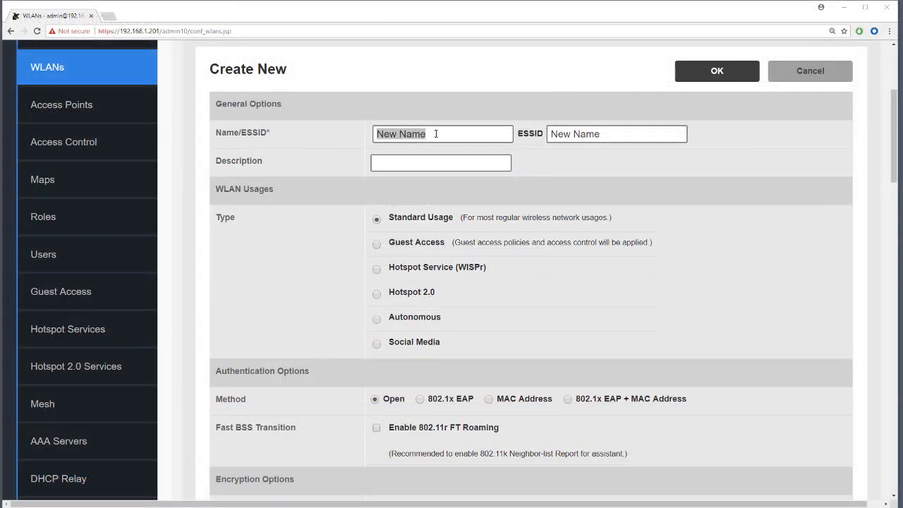
Replace the default name with StandardWLAN1 and use it as the ESSID too.
click(436, 134)
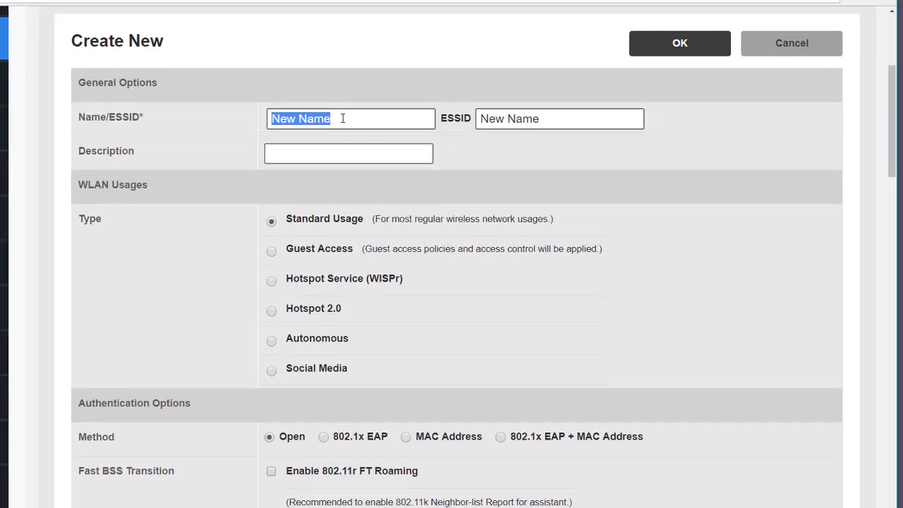
key(BackSpace)
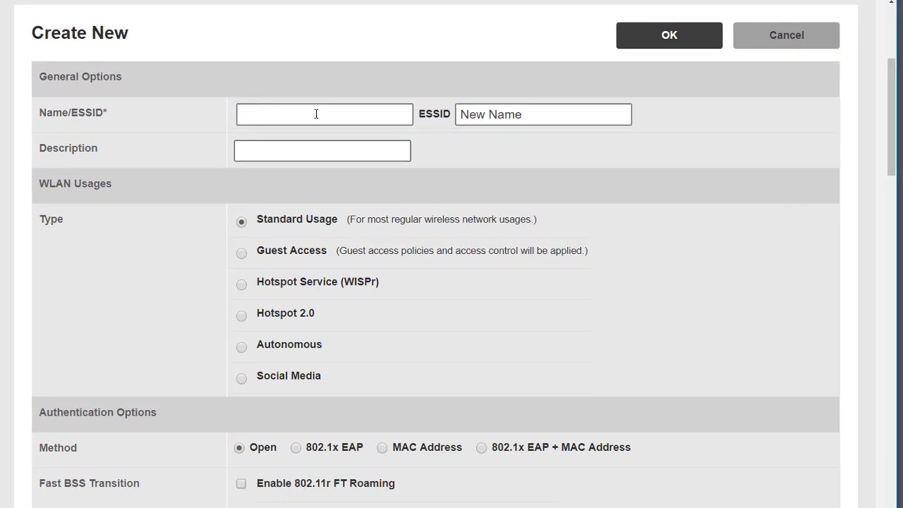
text(StandardWLAN1)
click(467, 115)
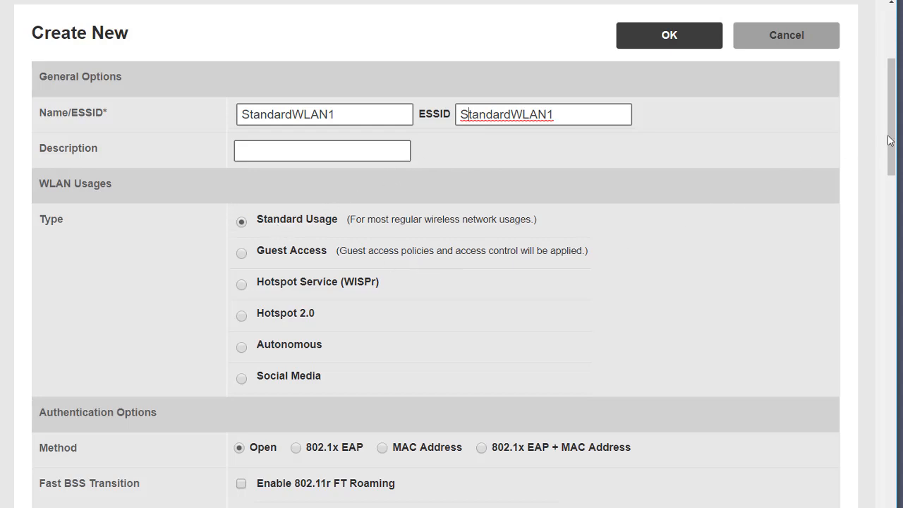
Choose WPA2 encryption, enter the passphrase, and save the StandardWLAN1 network.
drag(891, 140, 893, 178)
scroll(239, 198, down, 3)
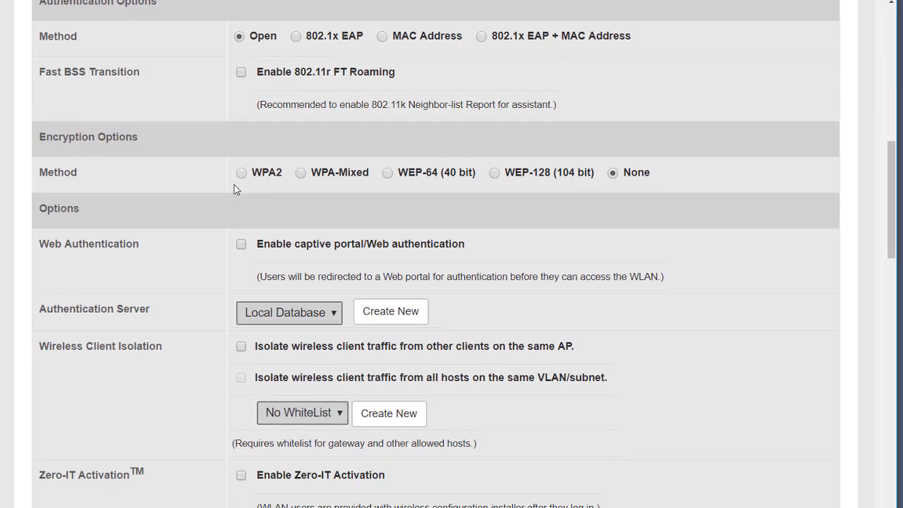
click(241, 173)
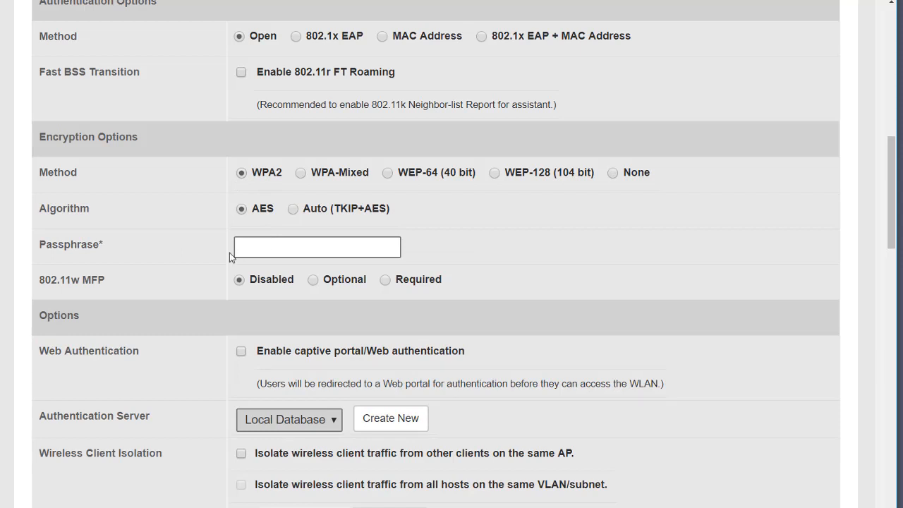
text(Ruckus1!)
scroll(581, 262, down, 4)
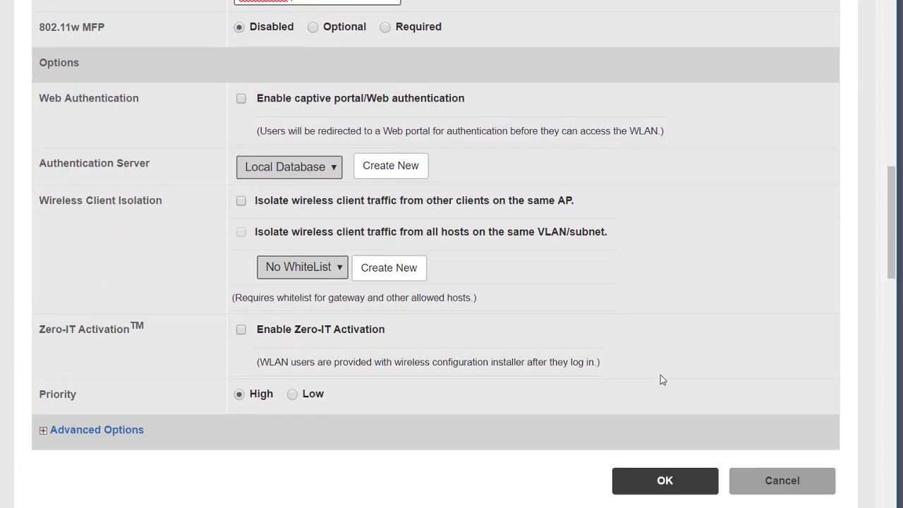
click(676, 477)
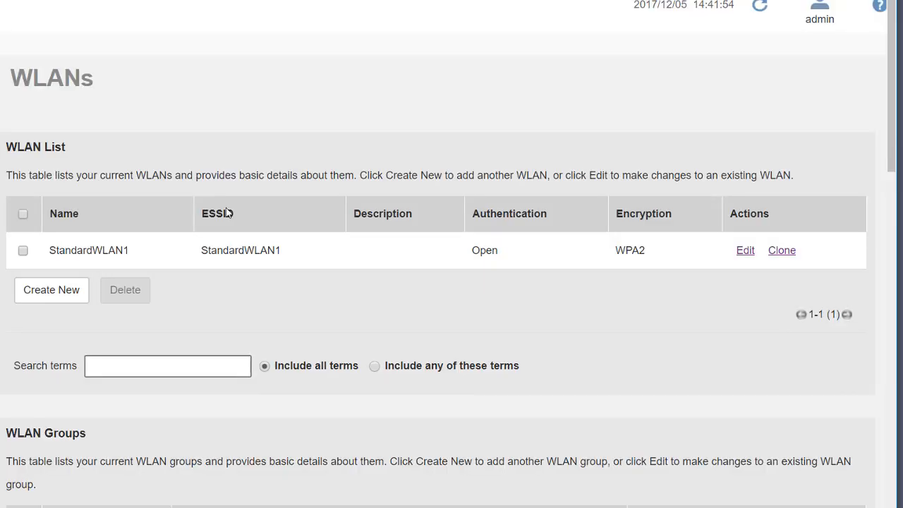
Create StandardWLAN2 with WPA2 encryption and its passphrase, then save it.
click(51, 290)
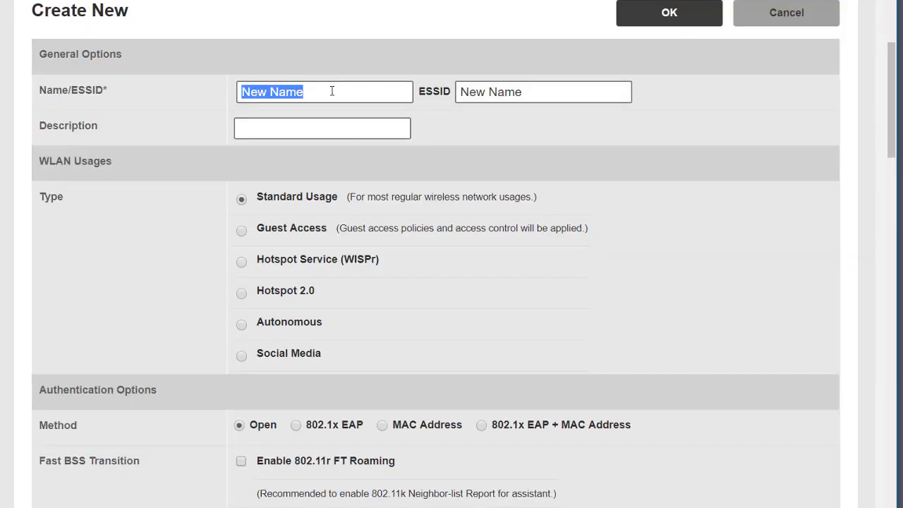
key(BackSpace)
text(StandardWLAN2)
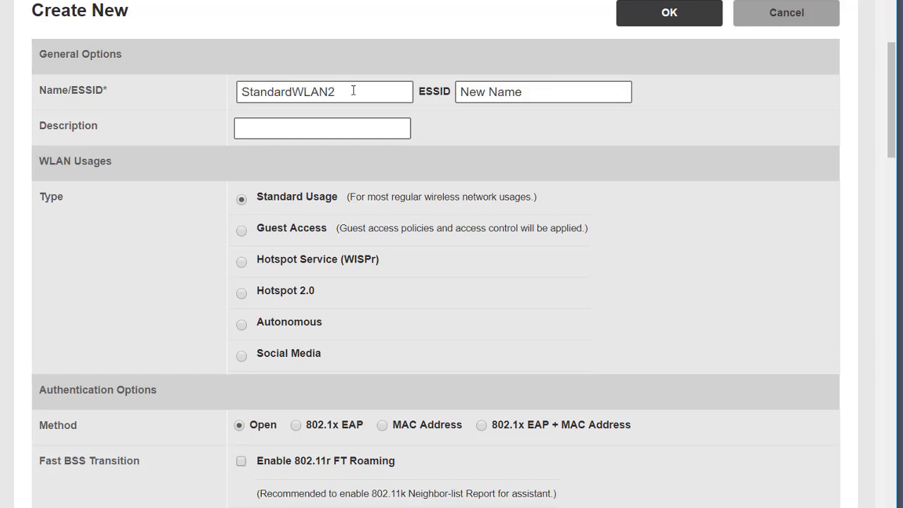
scroll(438, 212, down, 3)
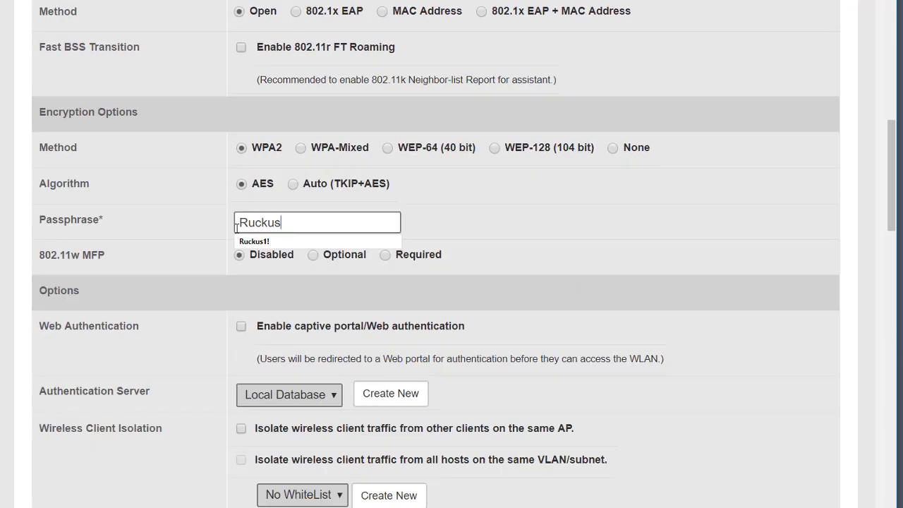
text(1!)
click(696, 258)
scroll(696, 259, down, 4)
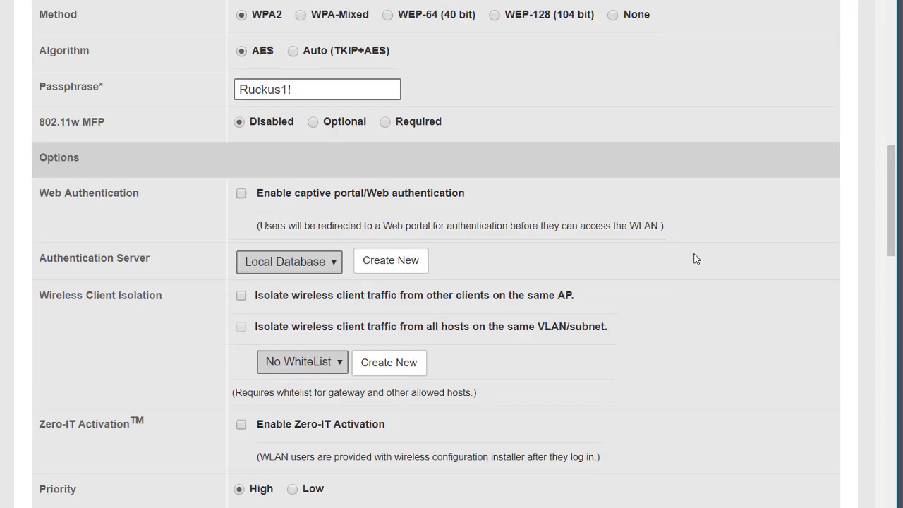
click(663, 415)
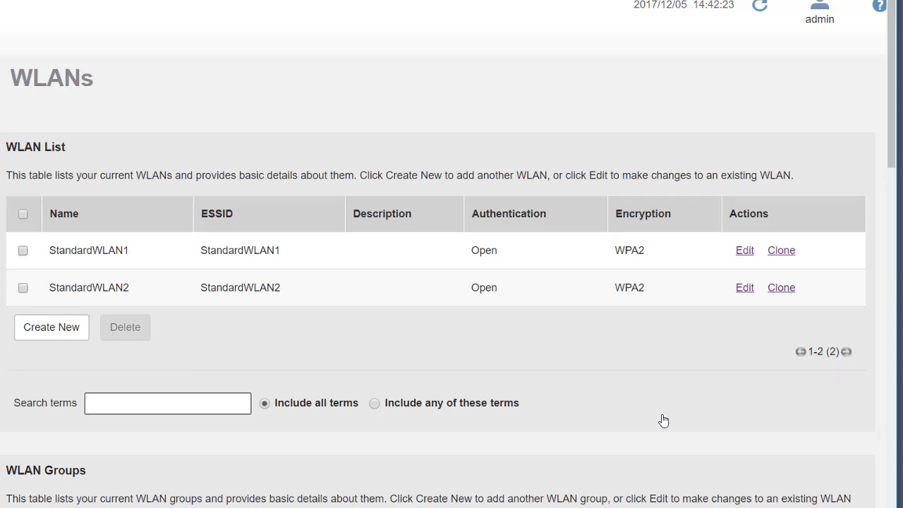